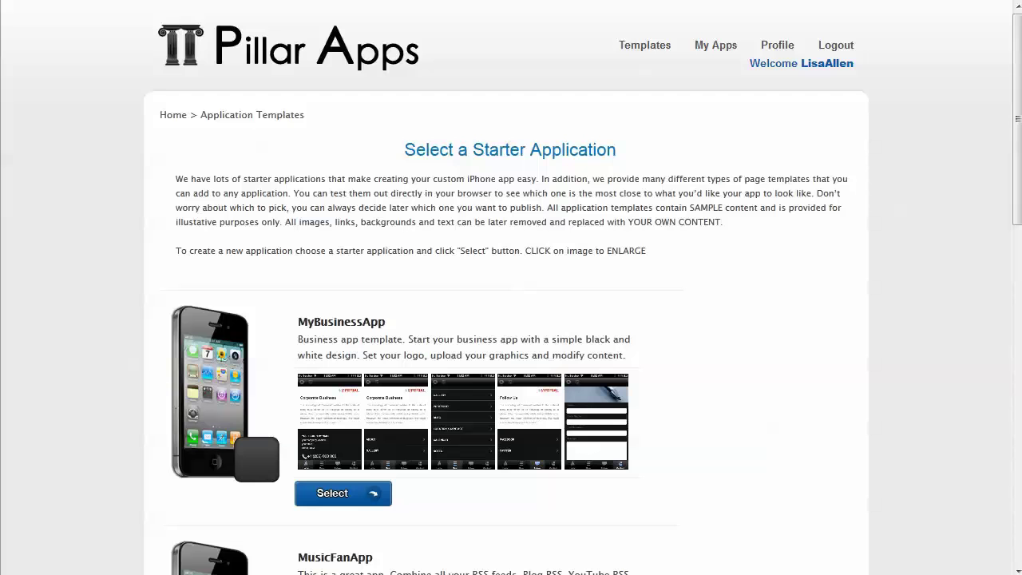
Browse the starter application templates and choose the BusinessApp template for a new application
scroll(750, 184, down, 6)
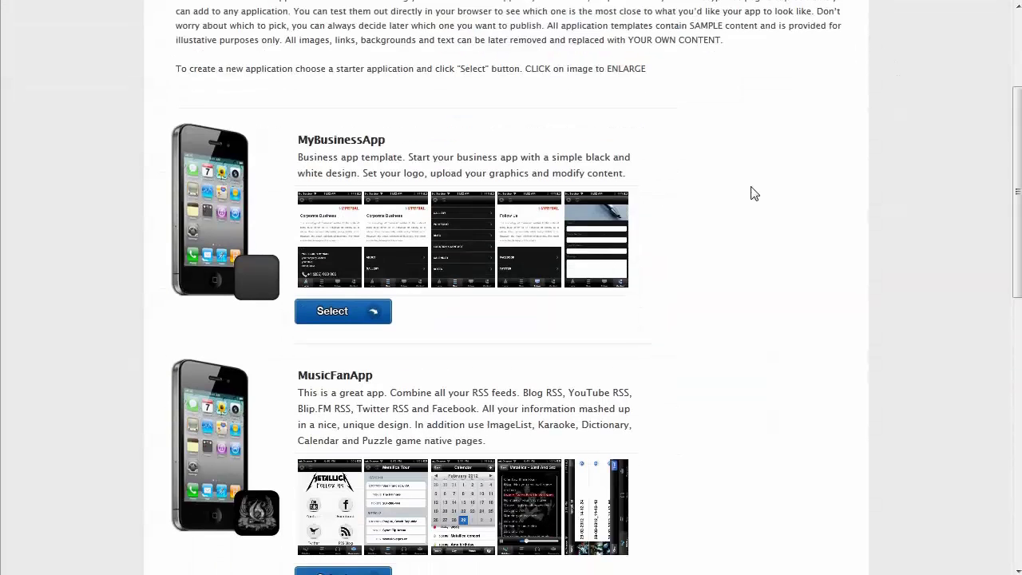
scroll(755, 193, down, 5)
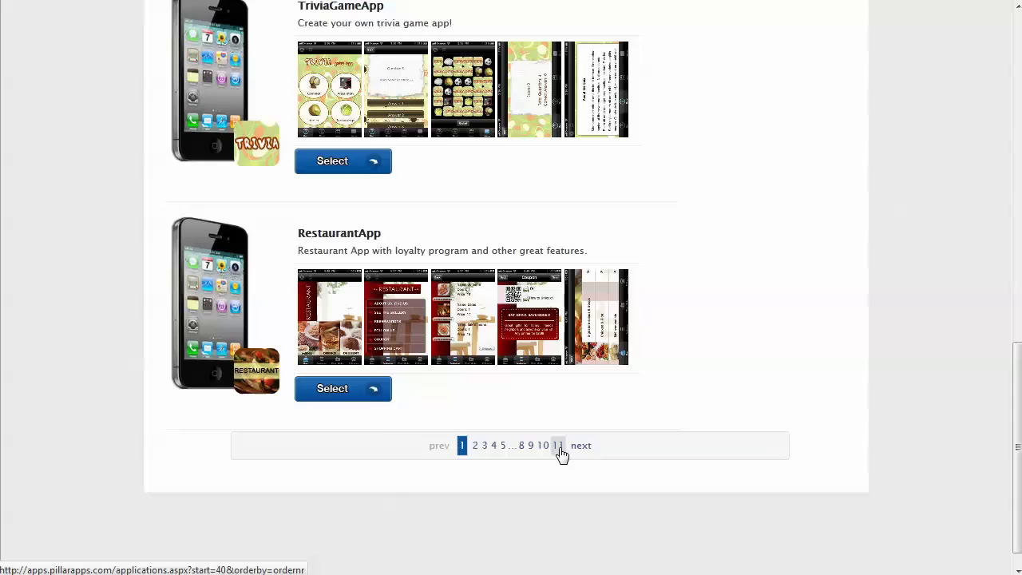
click(559, 446)
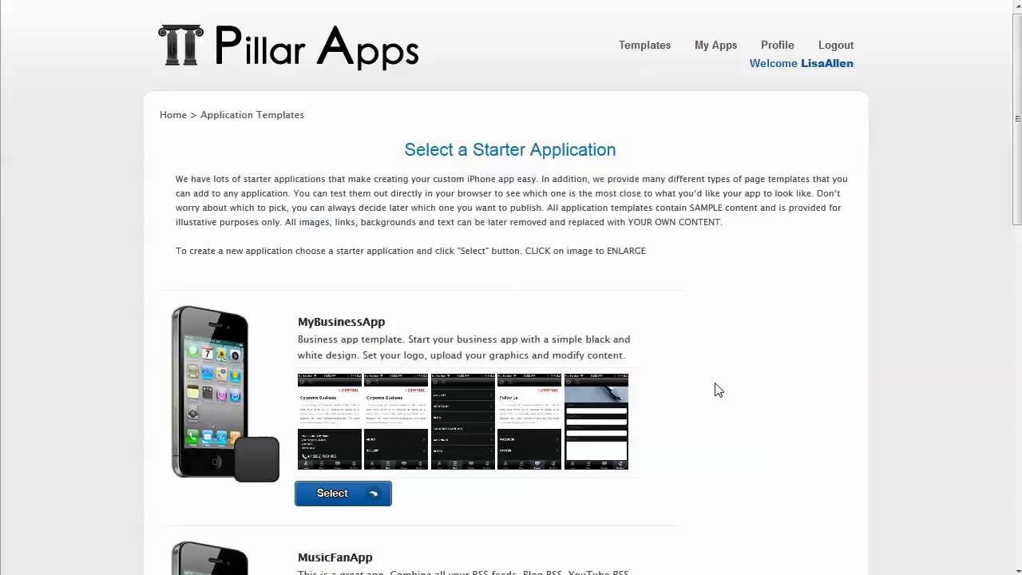
scroll(716, 389, down, 7)
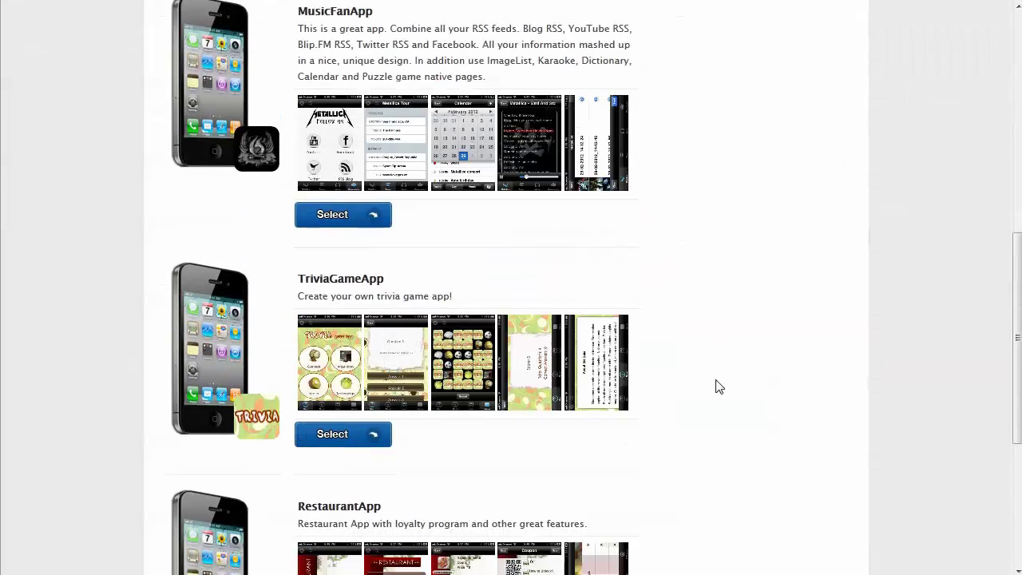
scroll(716, 387, down, 4)
scroll(603, 425, up, 10)
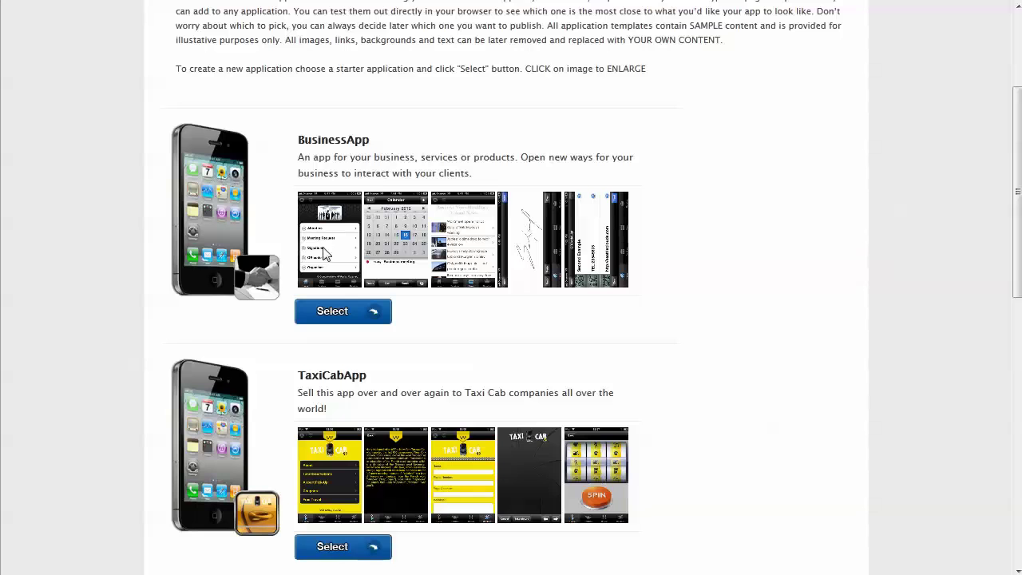
click(331, 316)
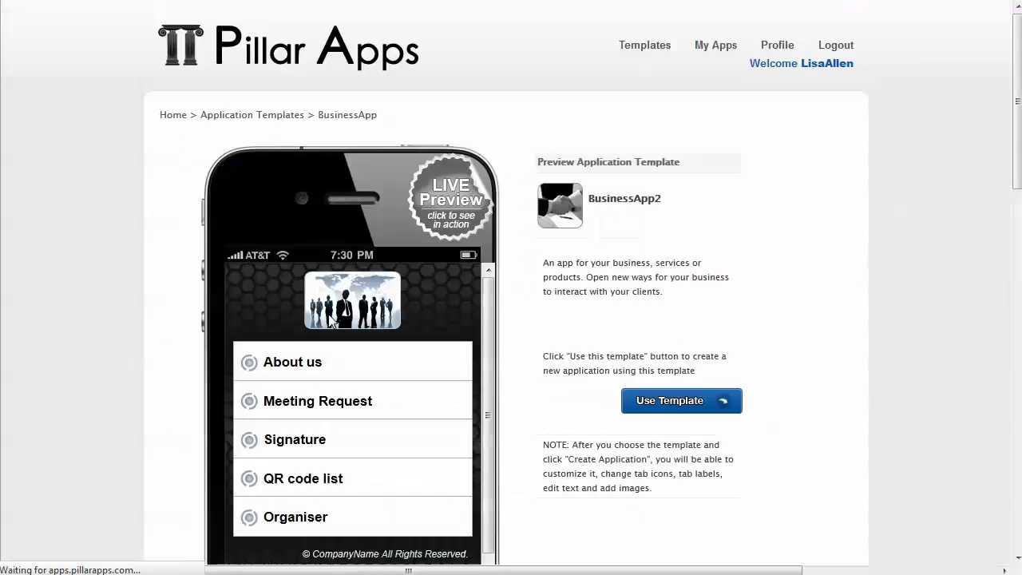
click(673, 407)
Create the application with the application ID BrimhallWellness
drag(318, 289, 173, 290)
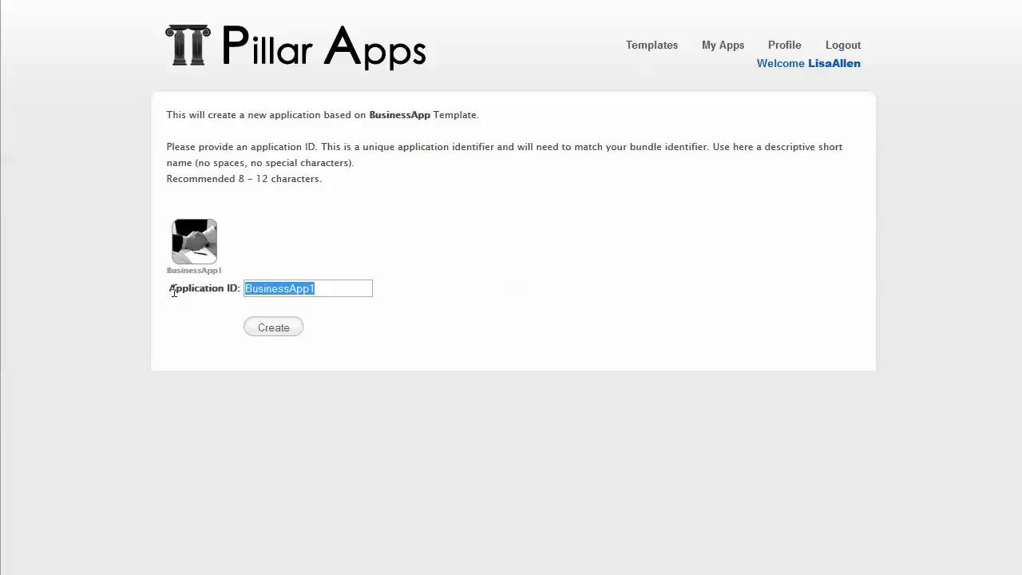
text(Brimhall)
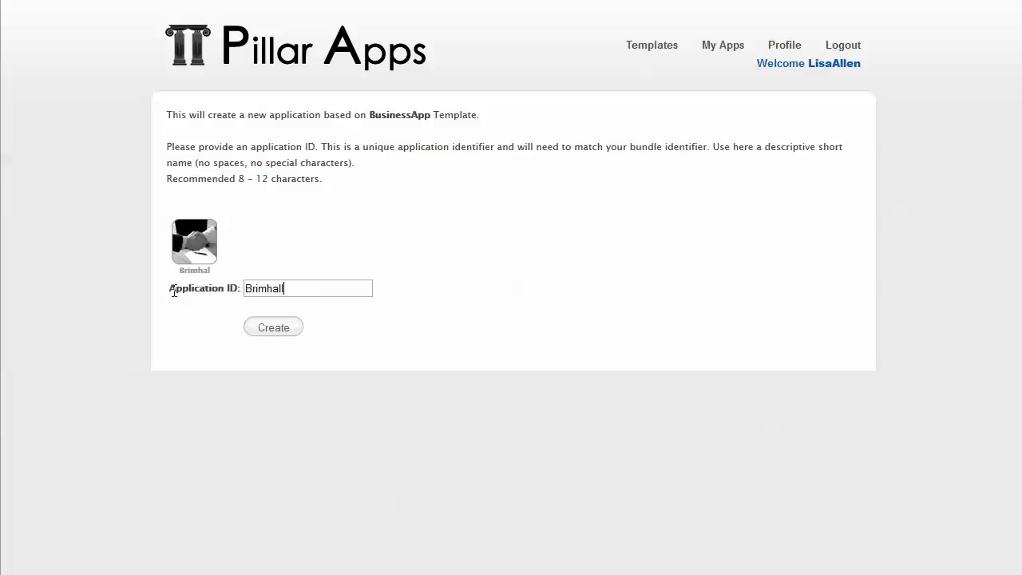
text(Wellness)
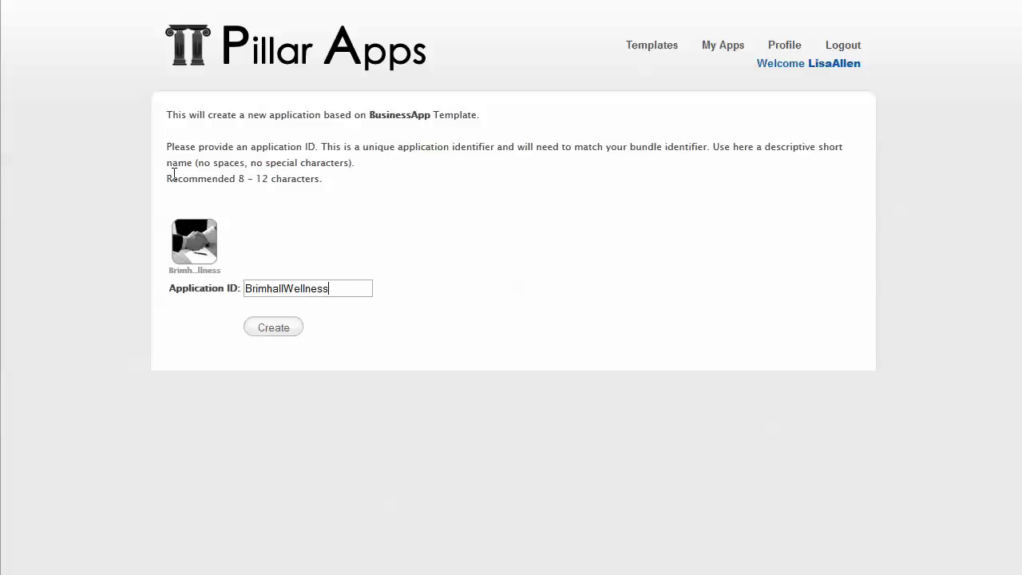
click(297, 328)
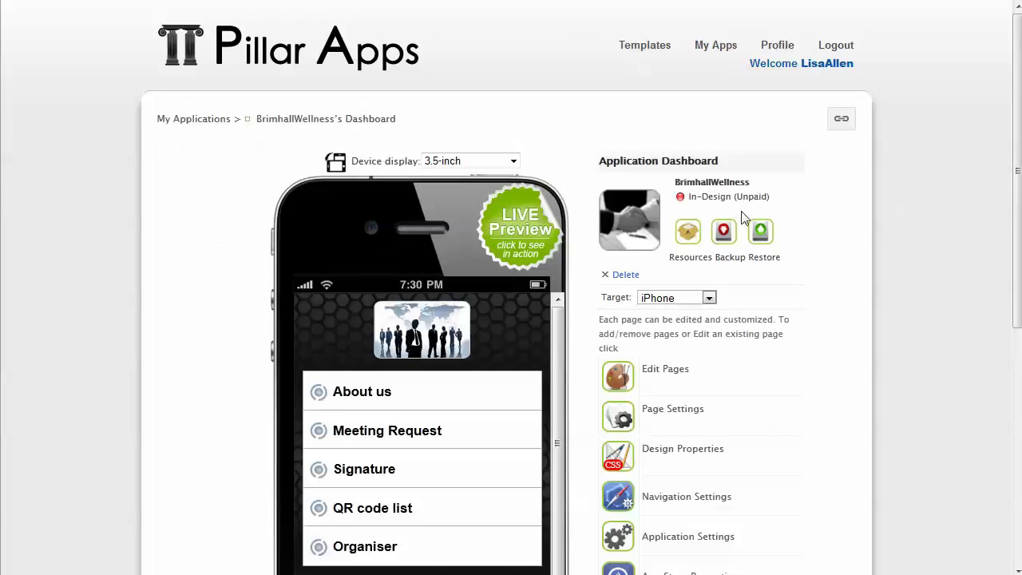
Set the application's target to Android and check the available device display options
click(709, 299)
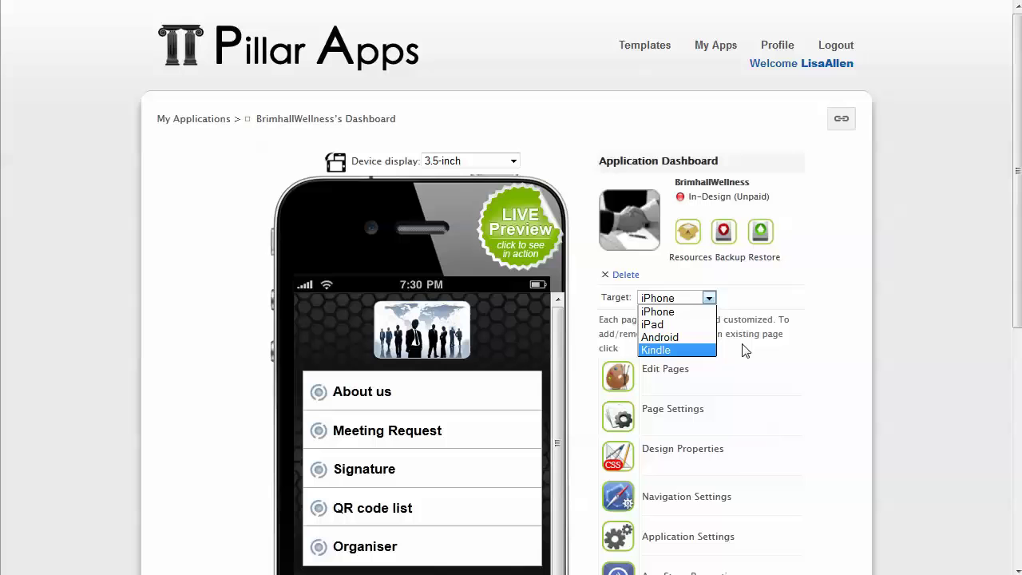
click(660, 337)
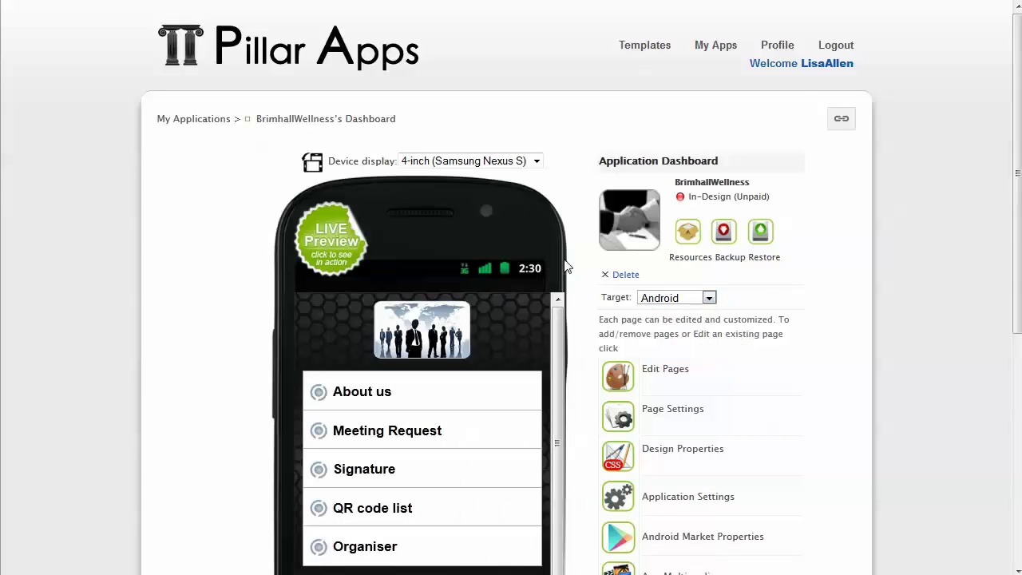
scroll(565, 265, down, 2)
click(452, 70)
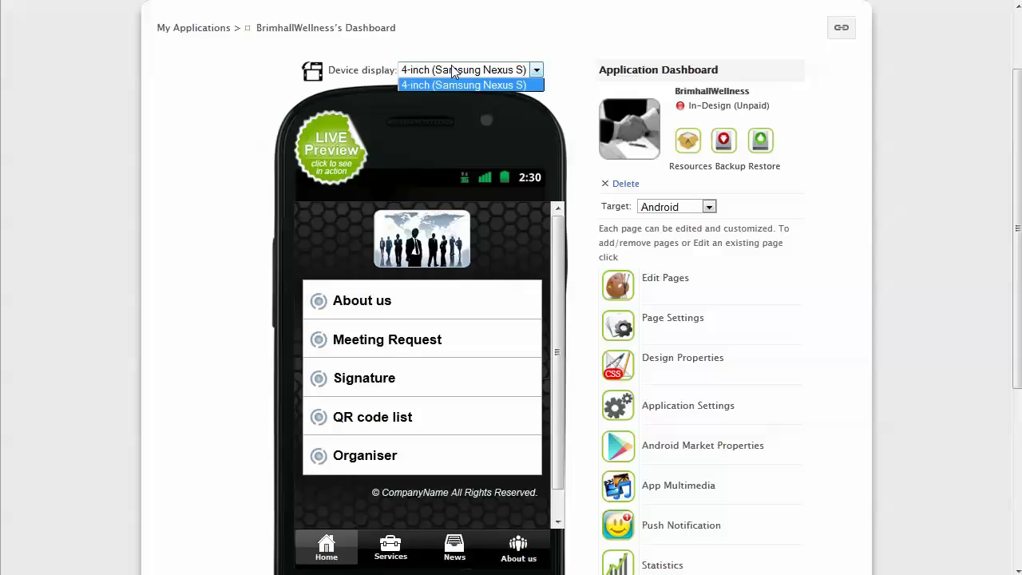
click(452, 68)
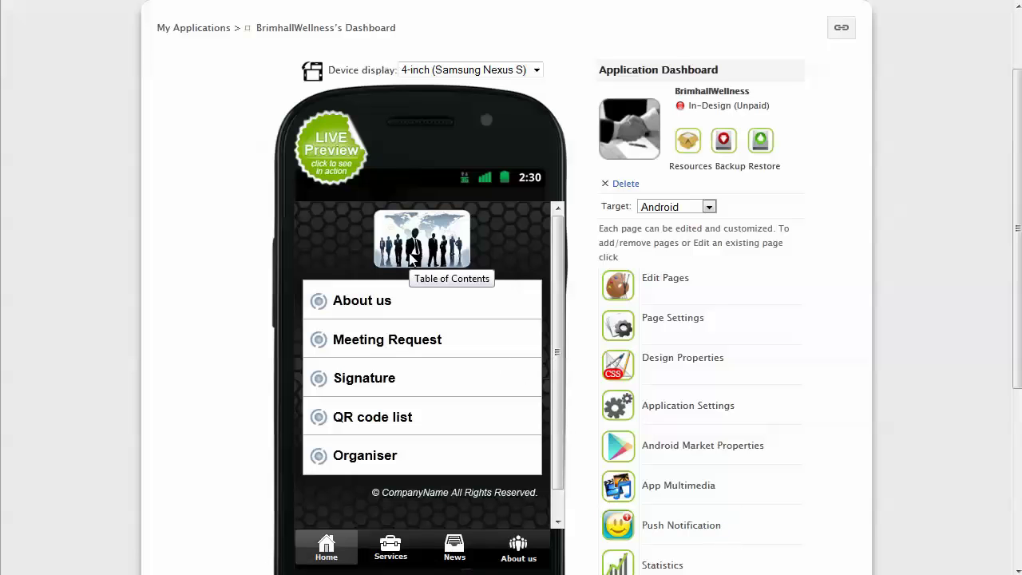
Upload the logo file brimhallwellness150.jpg to the application's resource files
click(688, 142)
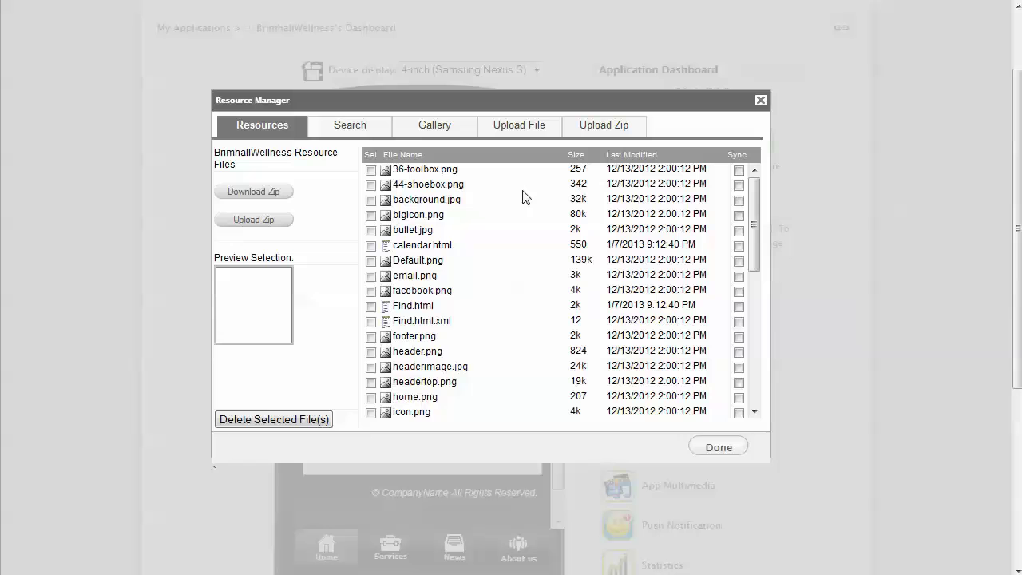
click(515, 128)
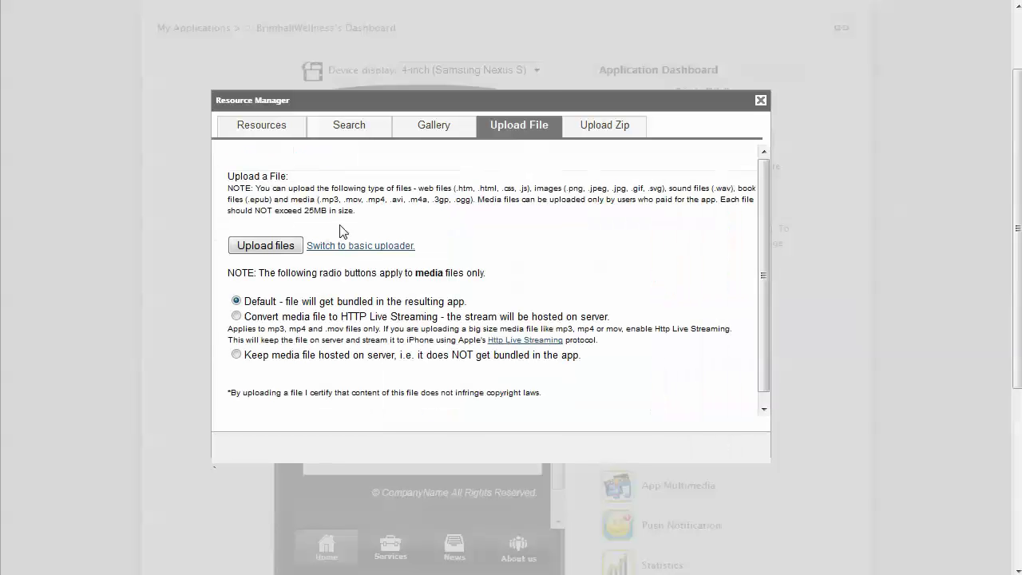
click(272, 253)
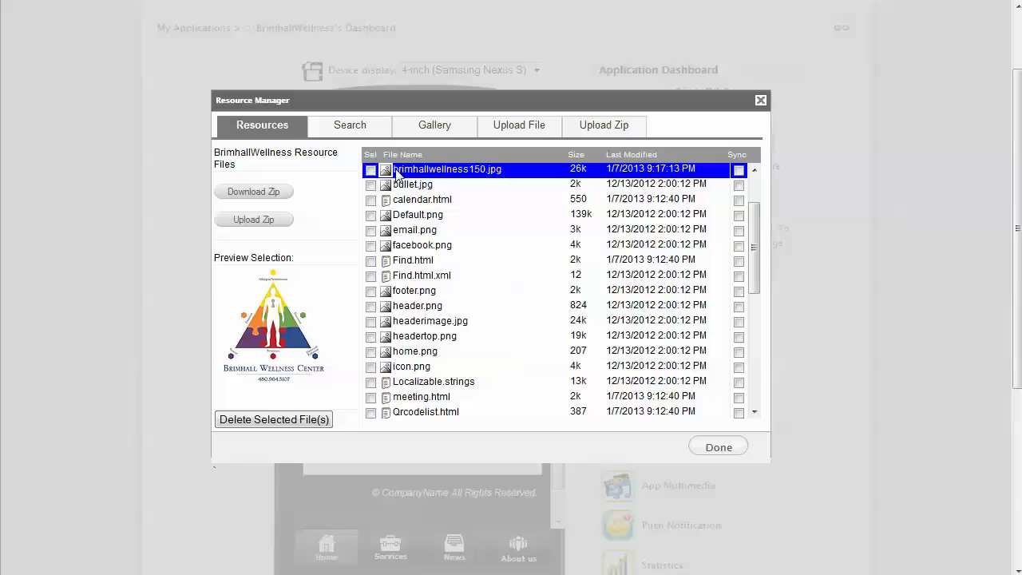
click(718, 447)
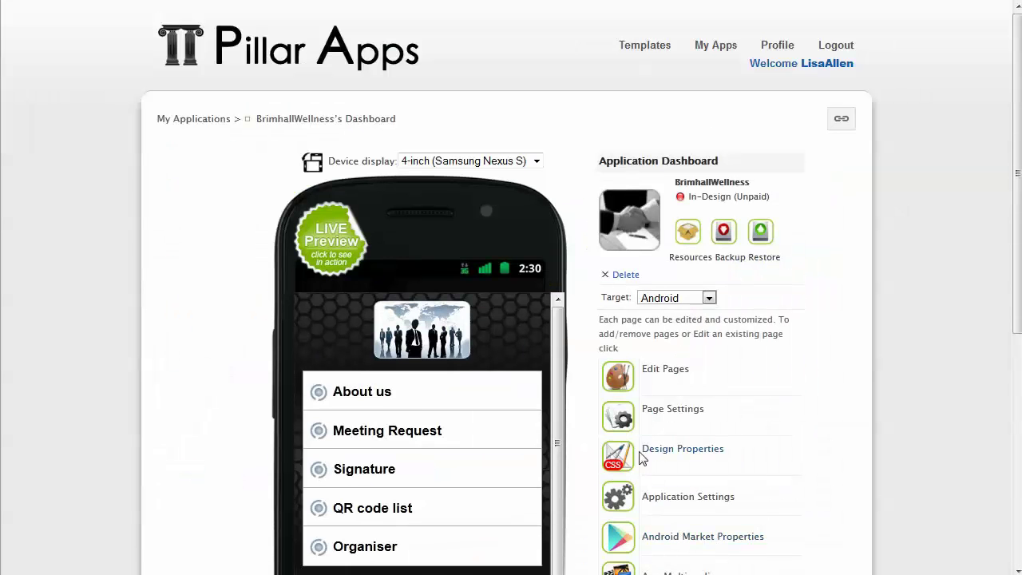
Replace the app's header picture with the uploaded Brimhall Wellness Center logo in the design properties
click(617, 456)
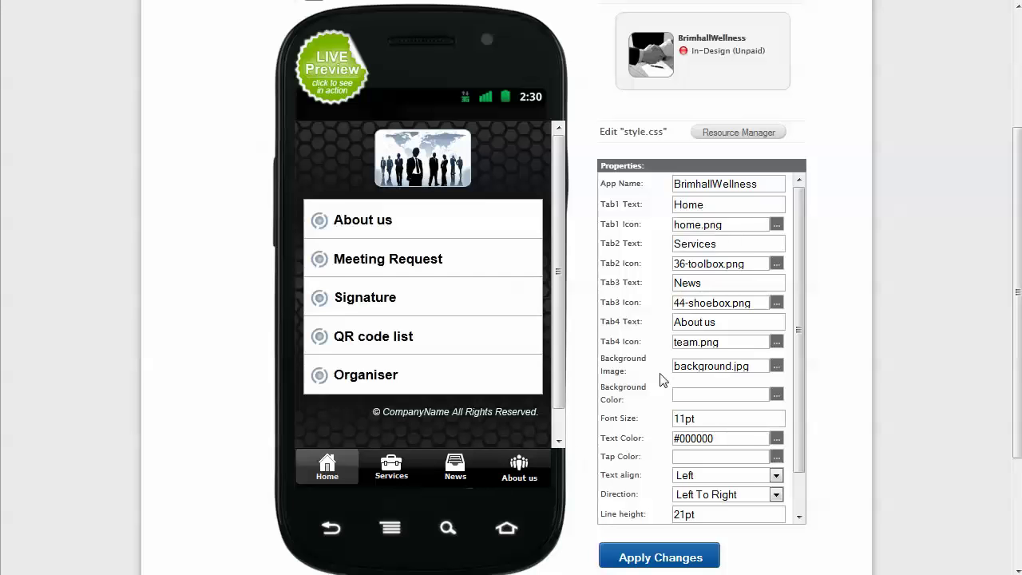
scroll(686, 360, down, 1)
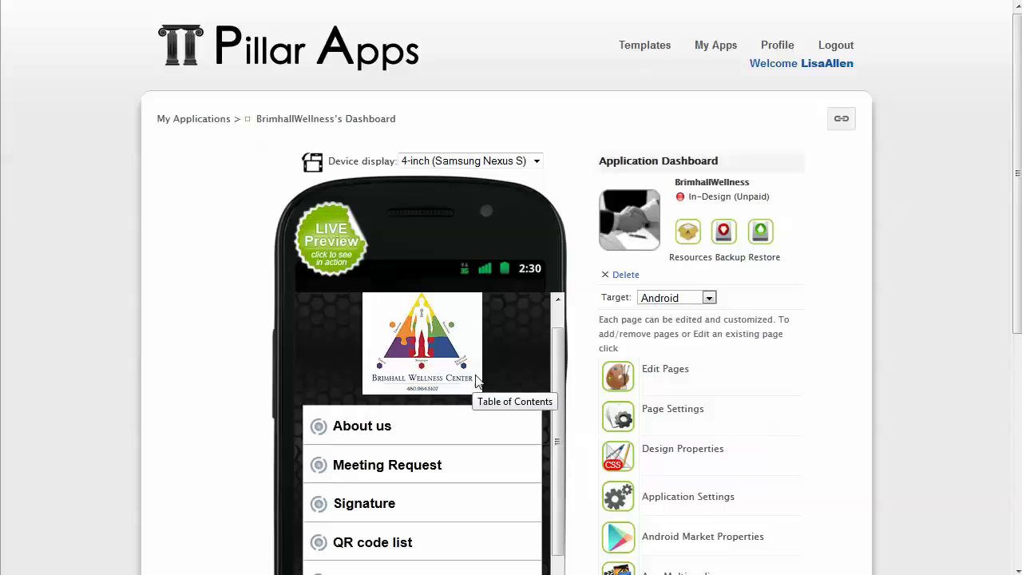
Preview the app's About us page from its header down to the contact links
scroll(468, 299, down, 3)
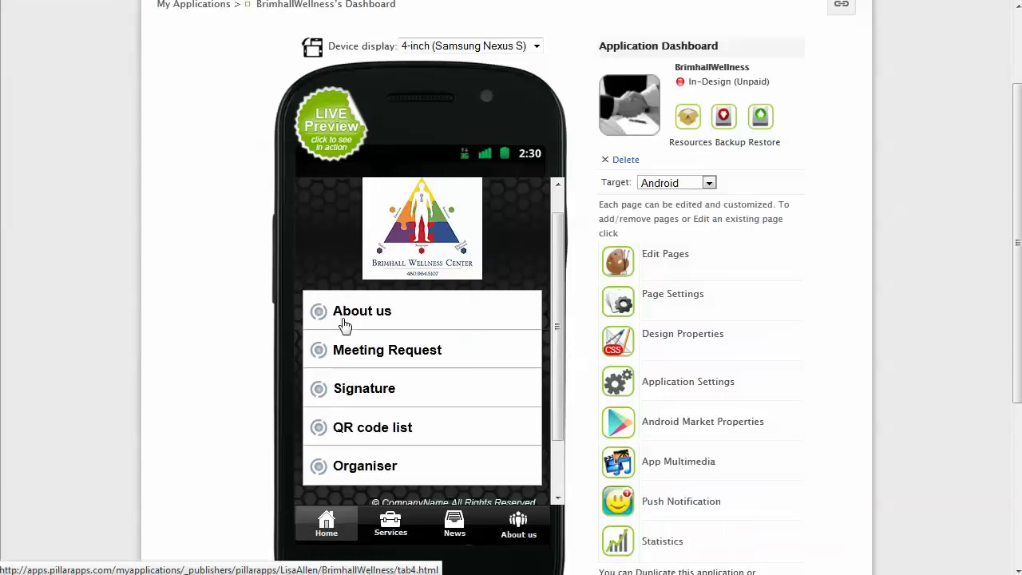
click(346, 316)
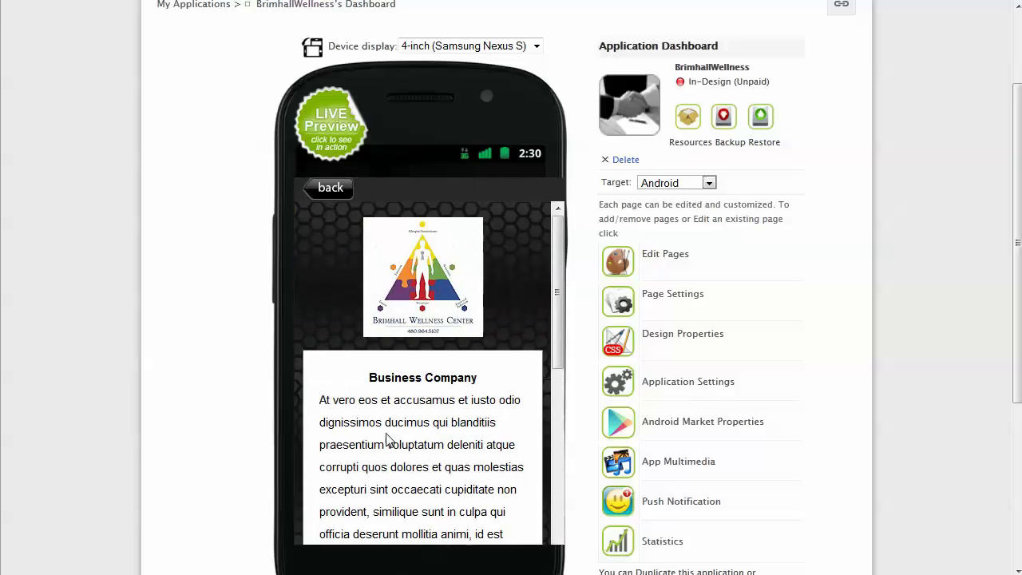
drag(559, 341, 558, 533)
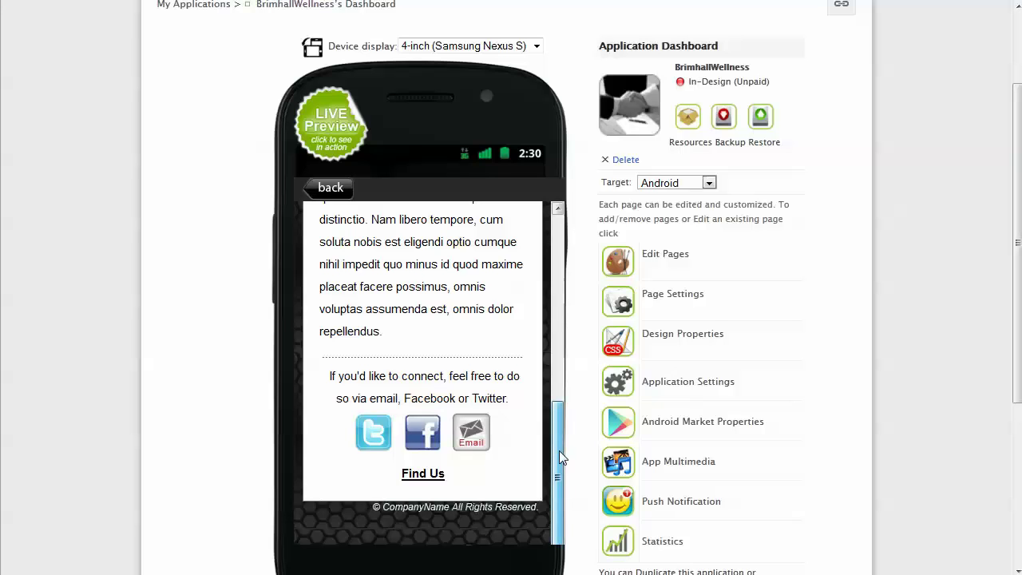
Change the About us menu label to "Visit Us" in the HTML of tab1.html and check it in design view
click(653, 256)
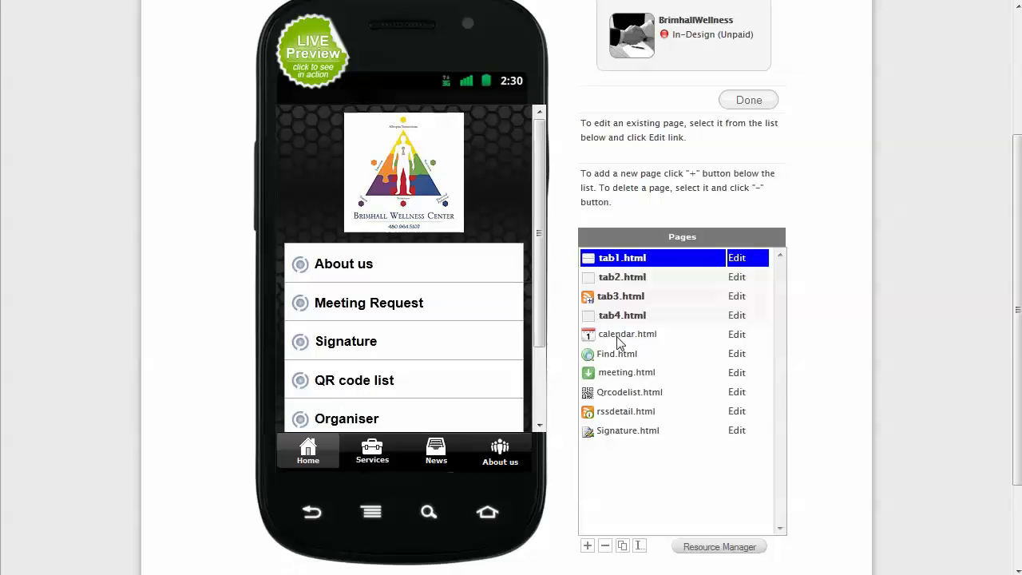
click(736, 257)
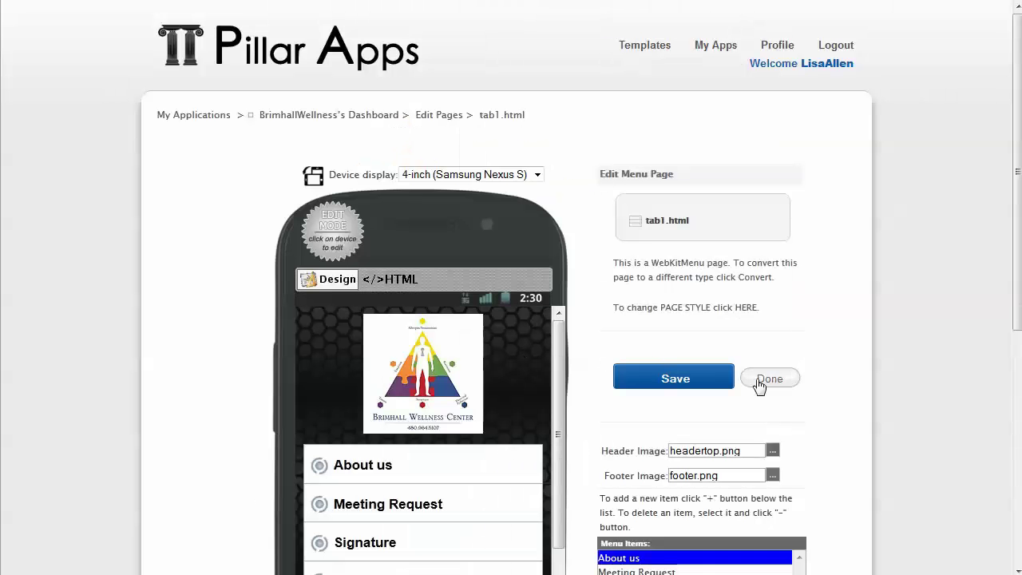
scroll(815, 369, down, 3)
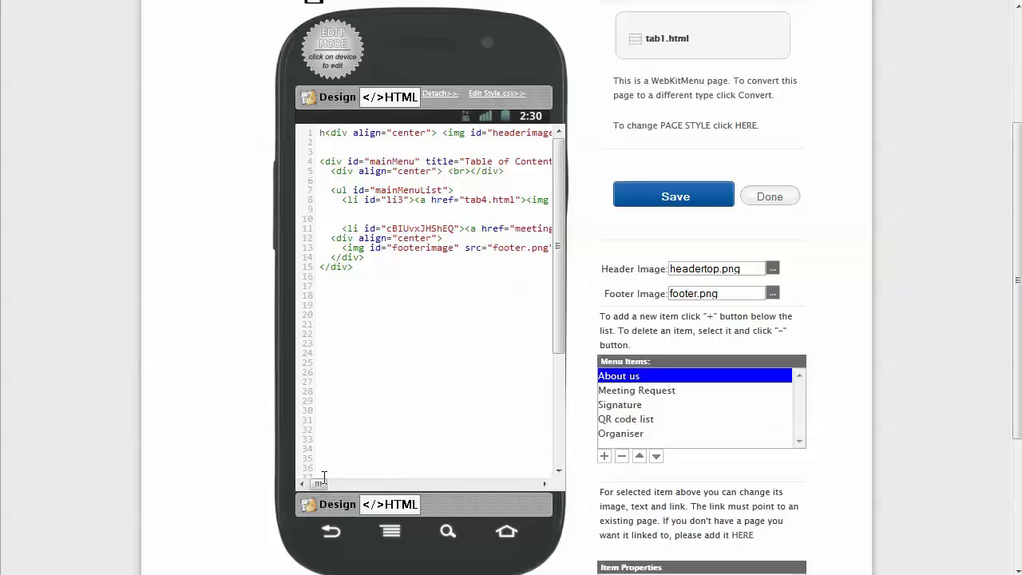
drag(319, 484, 357, 484)
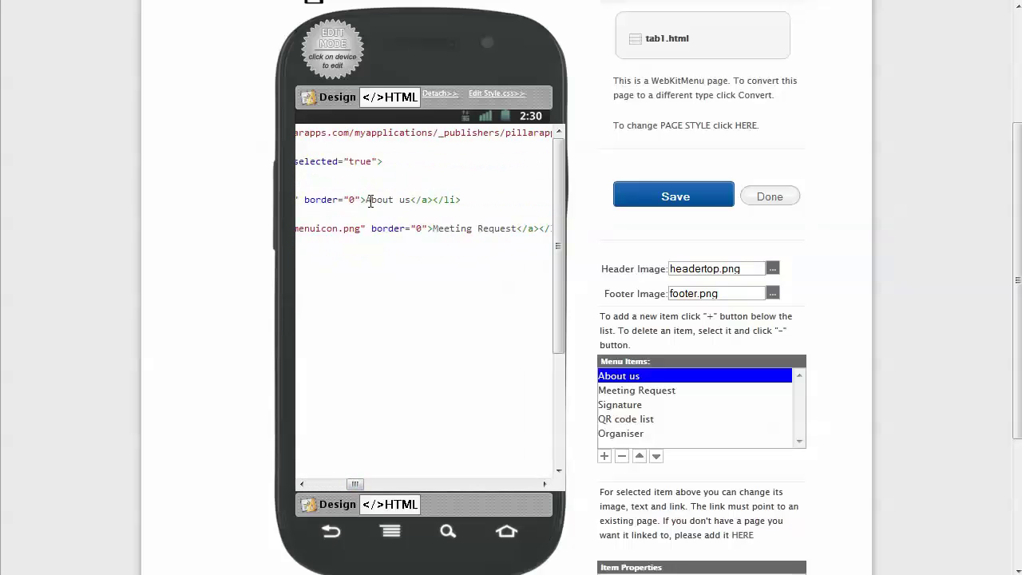
drag(366, 198, 413, 203)
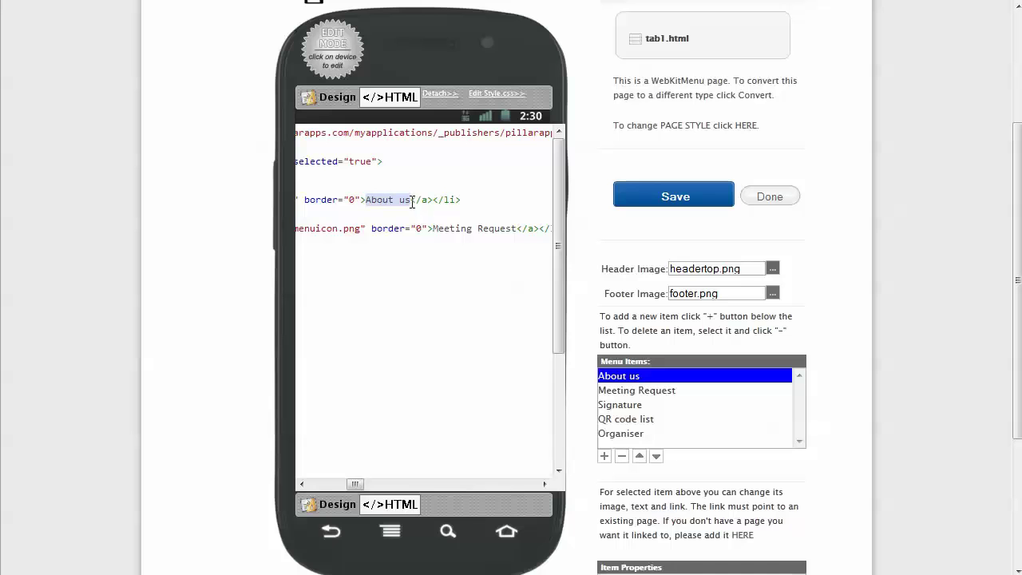
text(Visit Us)
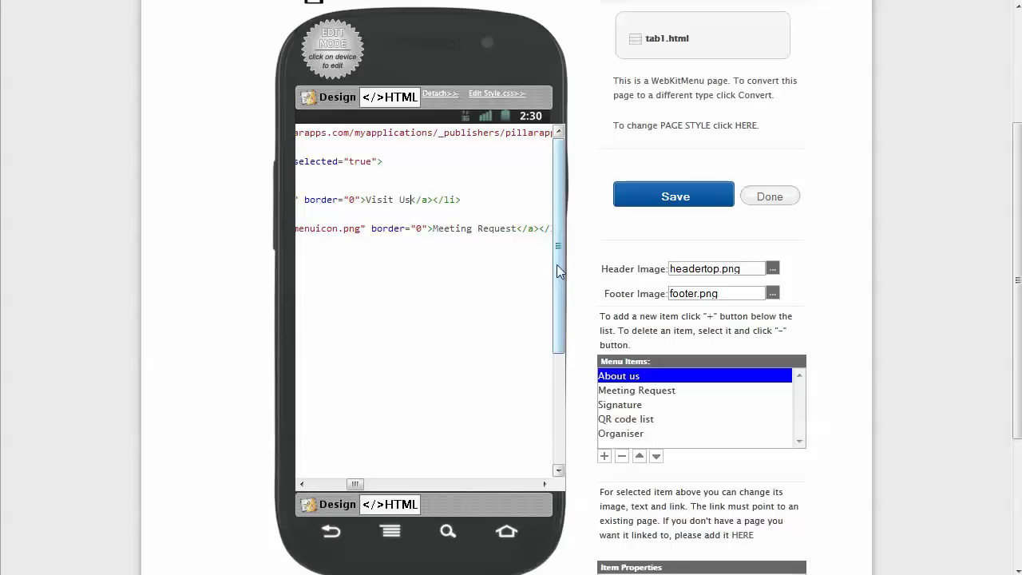
click(337, 504)
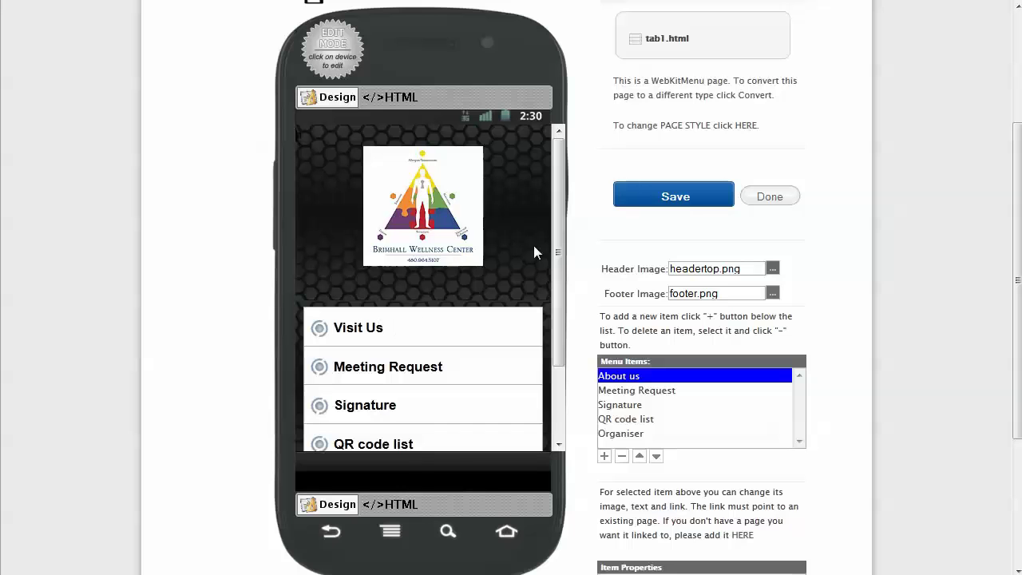
scroll(558, 243, down, 3)
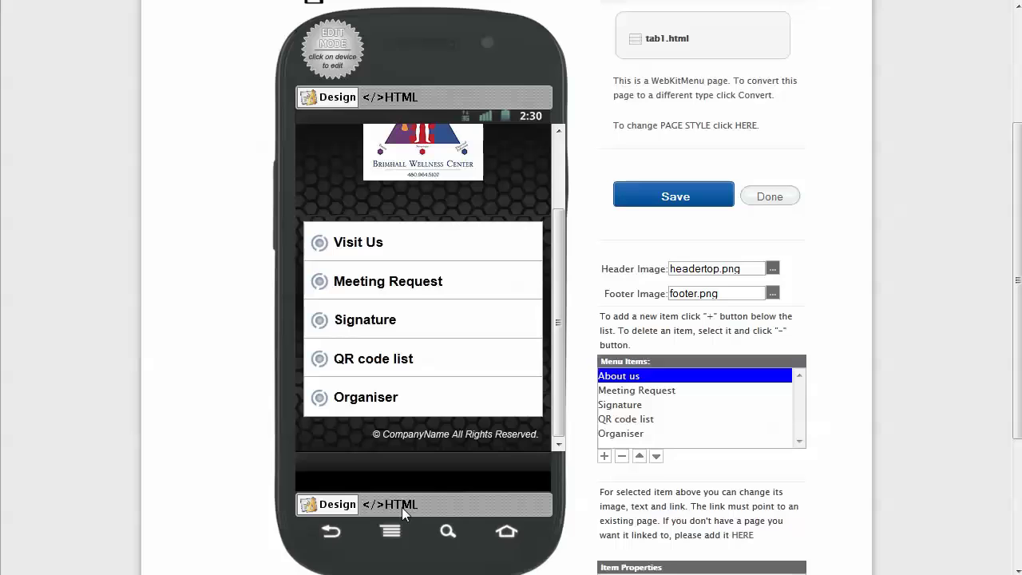
Check the Meeting Request menu item's properties, then save tab1.html and return to the page list
scroll(349, 436, down, 2)
click(637, 300)
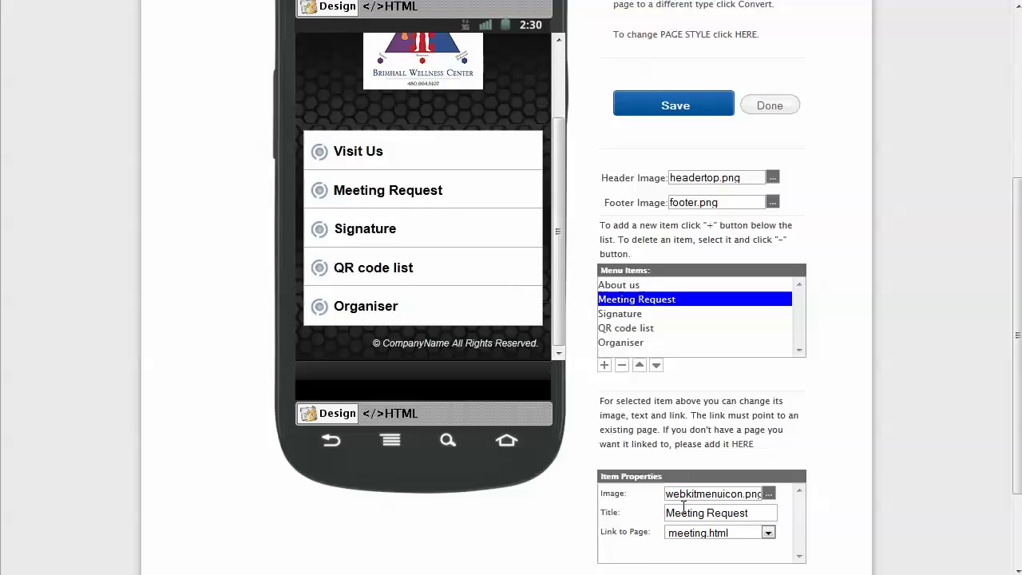
scroll(683, 507, up, 3)
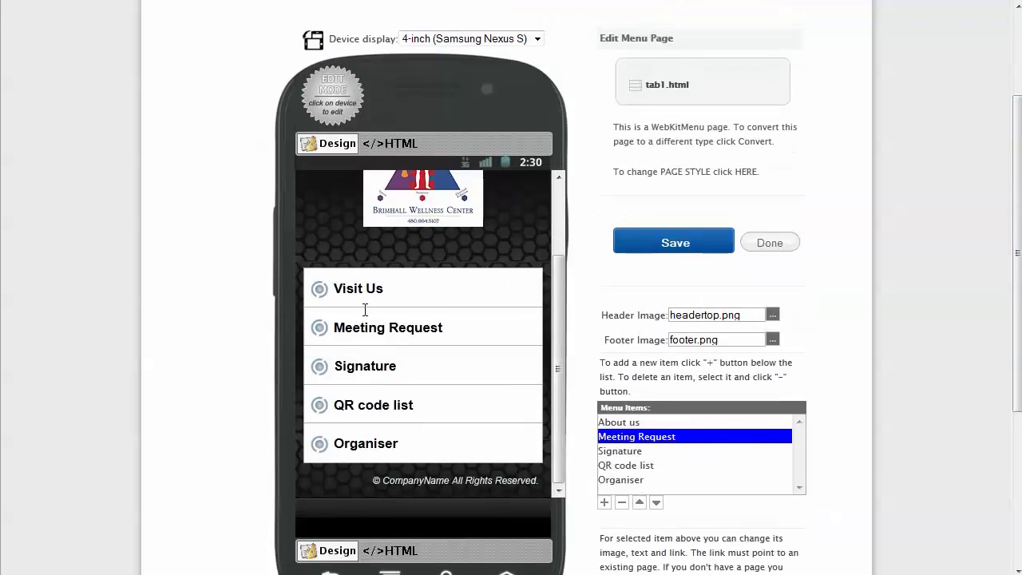
click(675, 244)
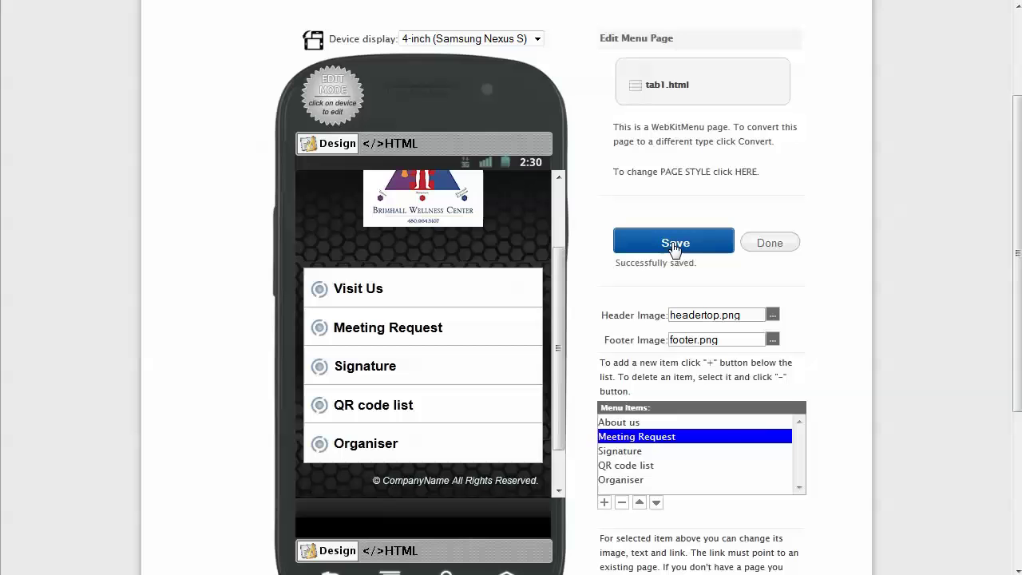
click(771, 246)
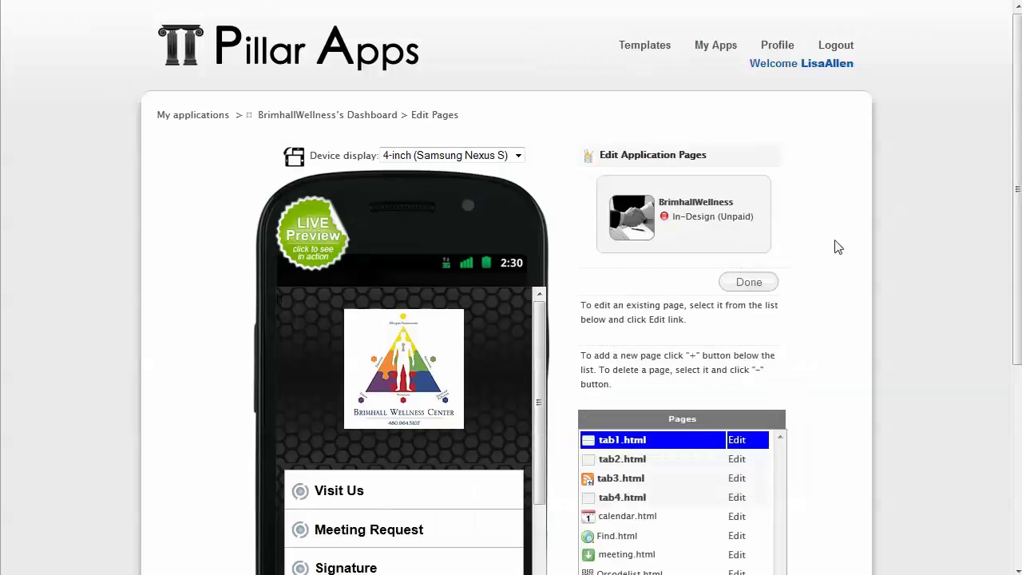
Open the new-page gallery from the page list and look through the available HTML, native, QR code and book page types
scroll(605, 331, down, 5)
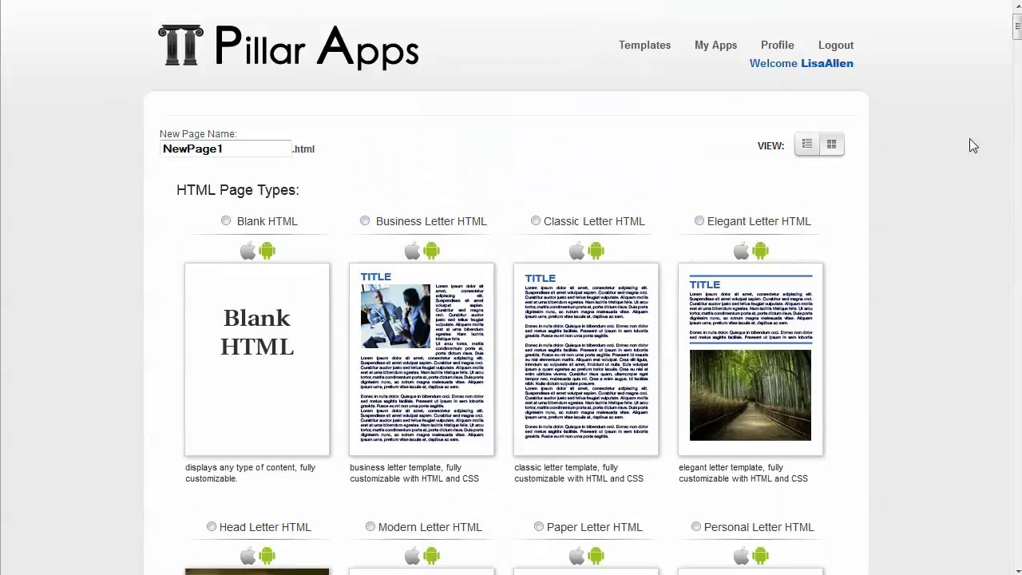
drag(1017, 39, 1008, 206)
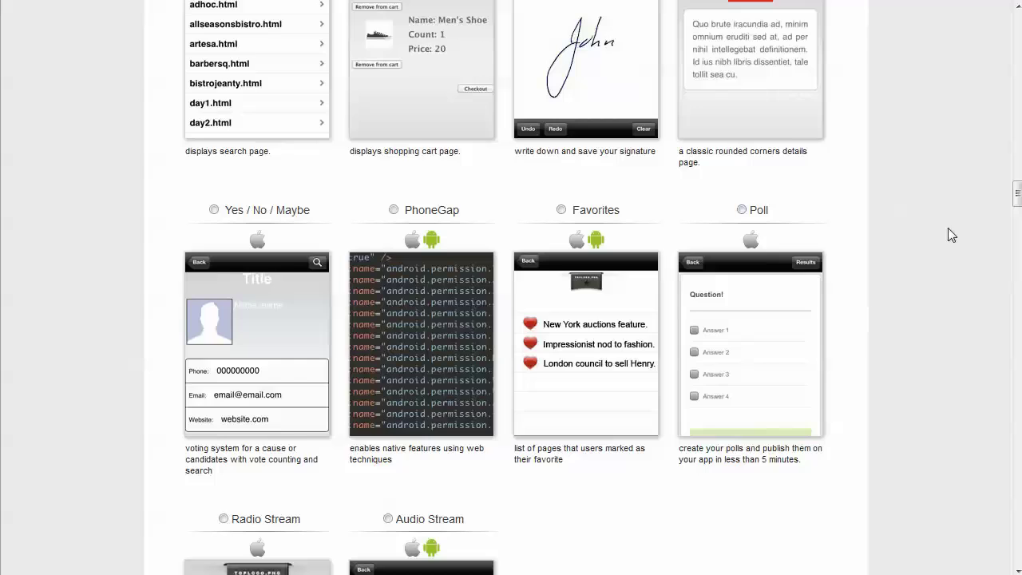
drag(1014, 194, 1019, 238)
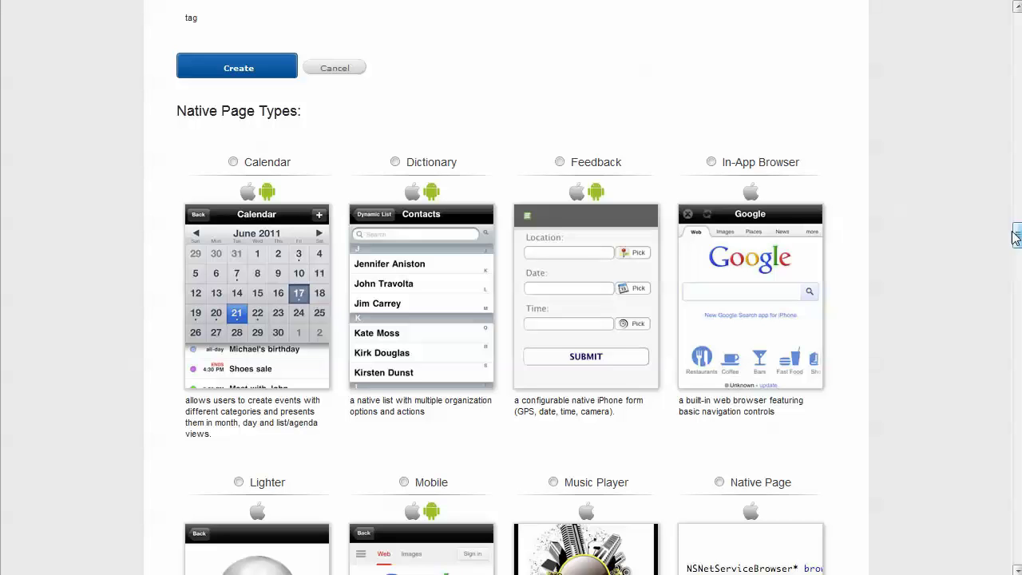
drag(1017, 237, 1016, 481)
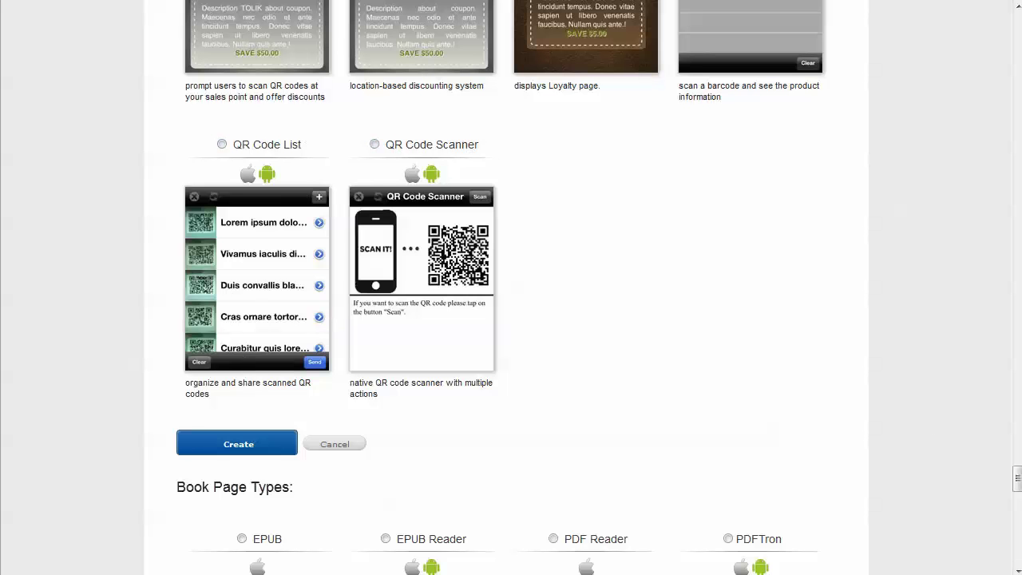
drag(1017, 480, 1018, 540)
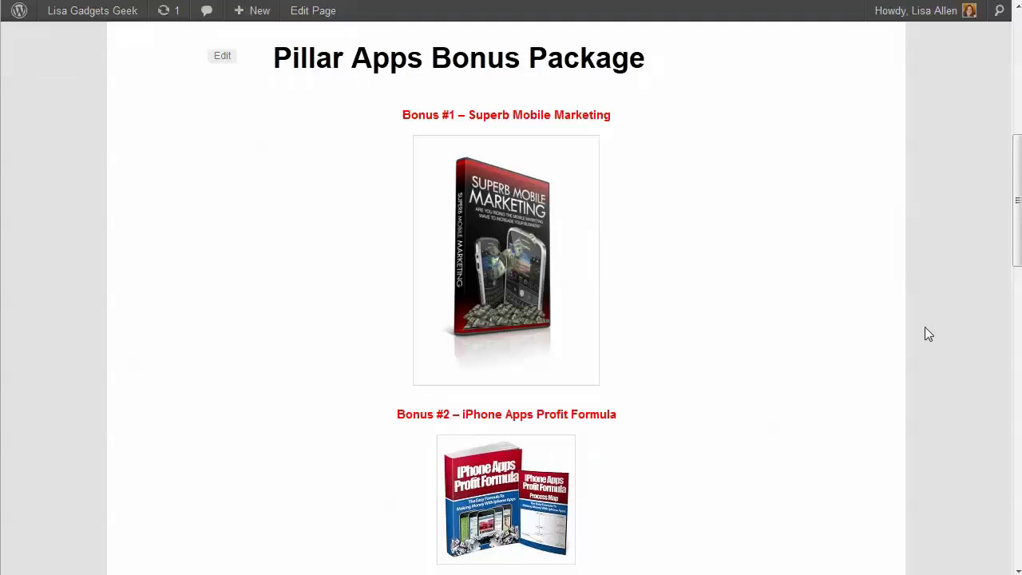
Switch to the Pillar Apps Bonus Package web page and review the bonuses down to the instructions for getting them
drag(1017, 222, 1018, 311)
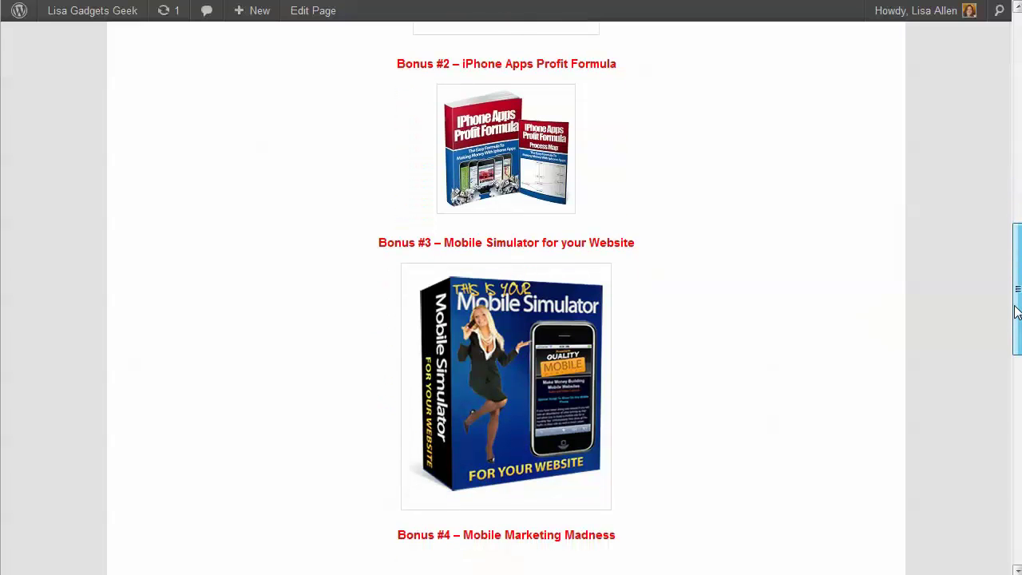
drag(1018, 312, 1015, 391)
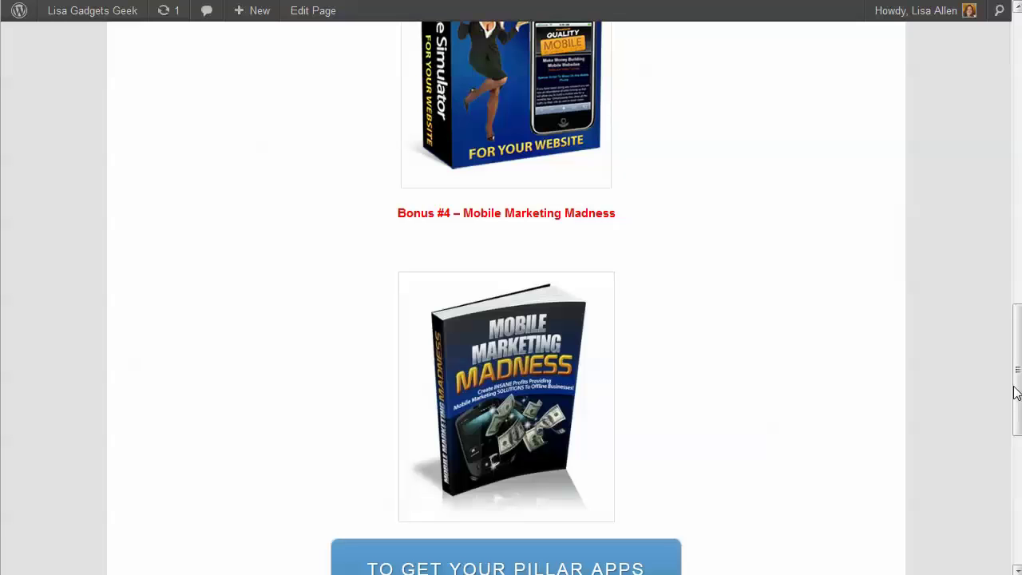
drag(1015, 391, 1003, 512)
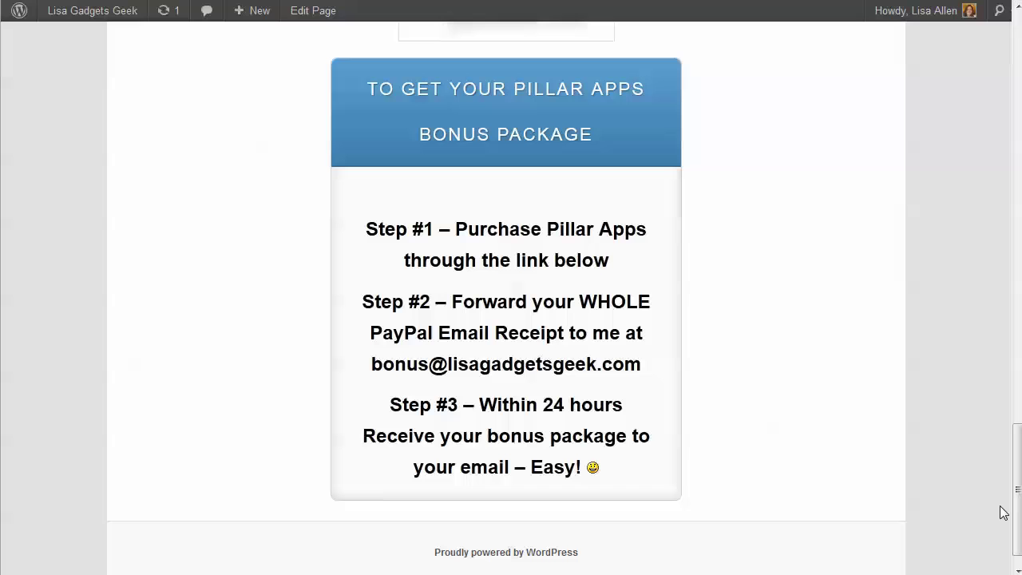